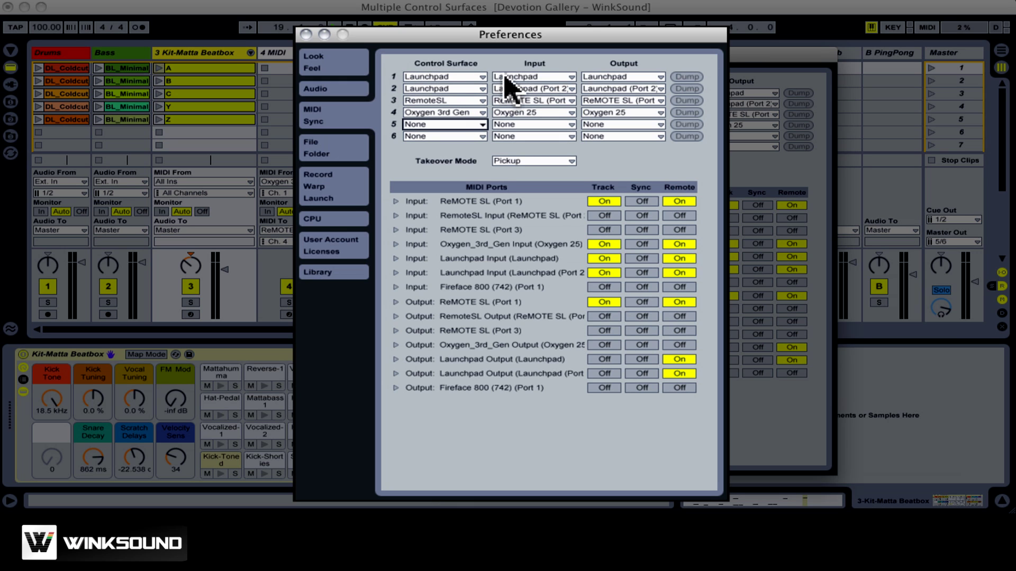
pyautogui.click(471, 78)
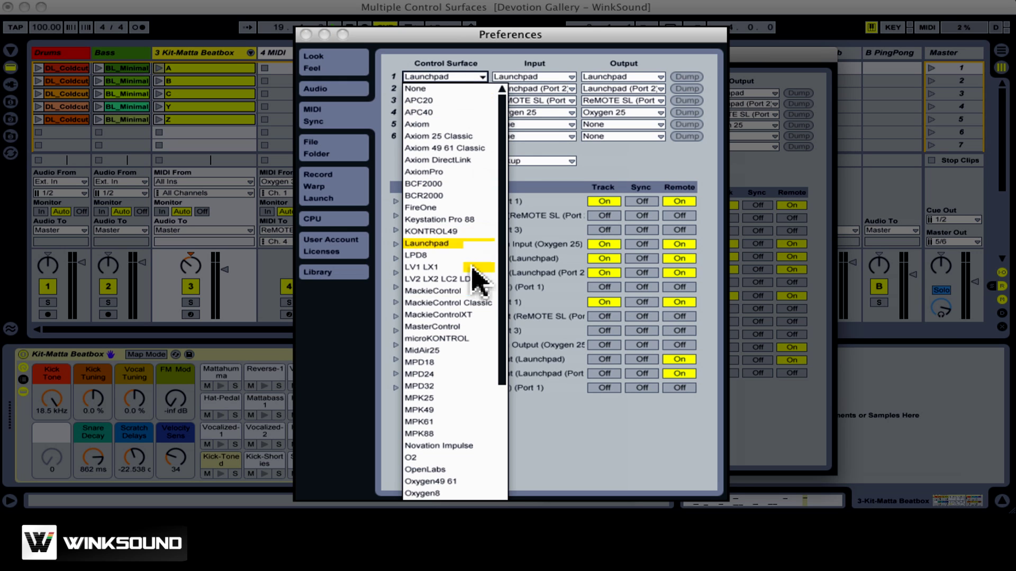
pyautogui.scroll(-6, 482, 294)
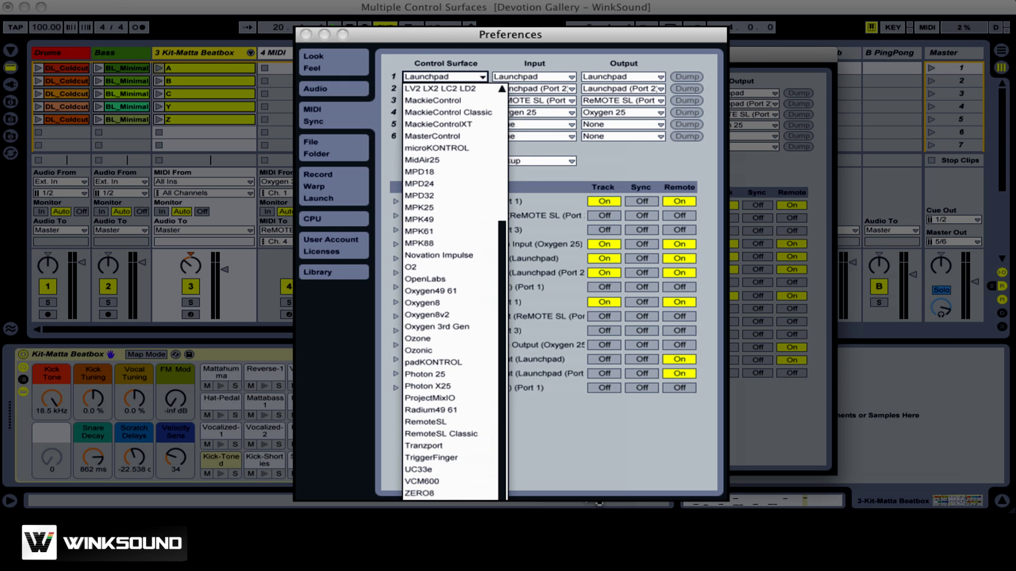
pyautogui.scroll(3, 460, 360)
pyautogui.scroll(3, 461, 365)
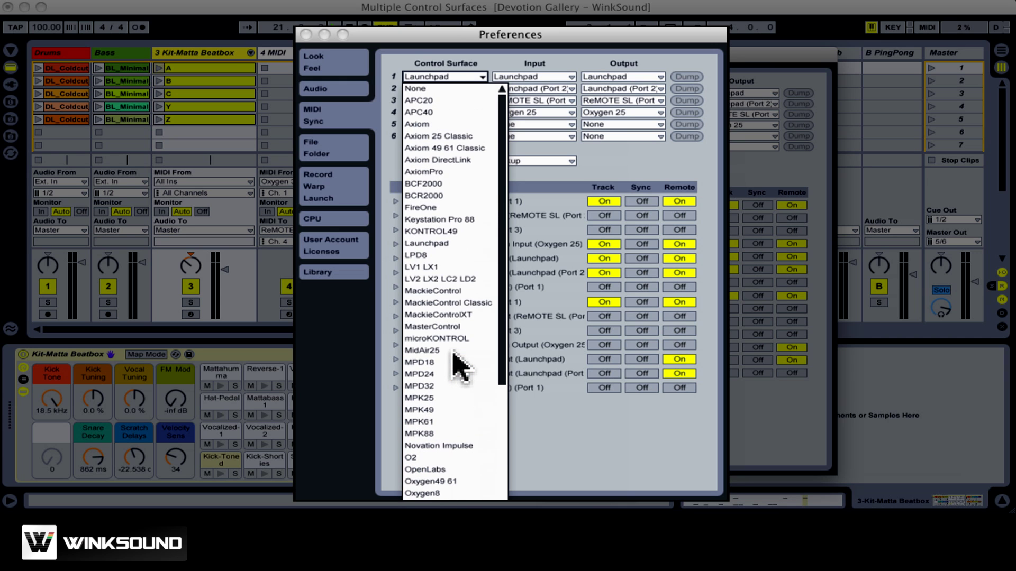
pyautogui.click(497, 61)
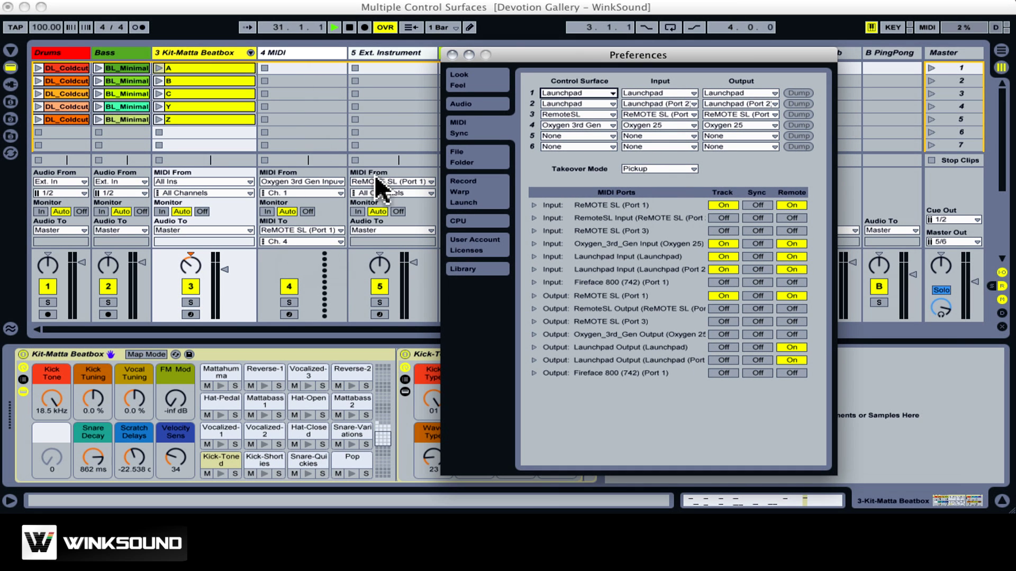
# Close Preferences and select the Ext. Instrument track so surface 4 follows its Bank 1
pyautogui.press('Escape')
pyautogui.click(400, 66)
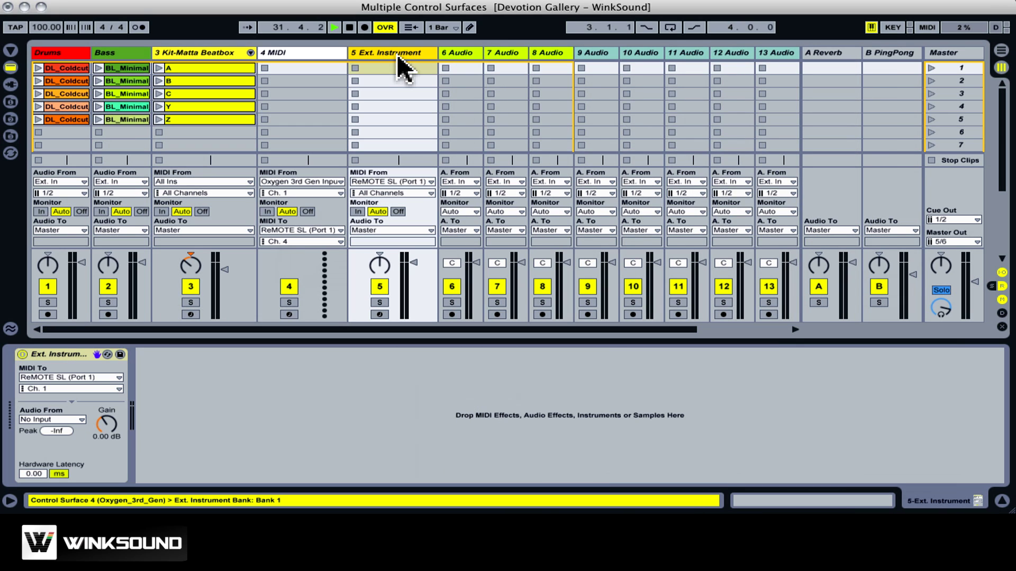
# Reopen and close Preferences, toggle MIDI Map on and off, then launch the first DL_Coldcut Drums clip
pyautogui.press('super+comma')
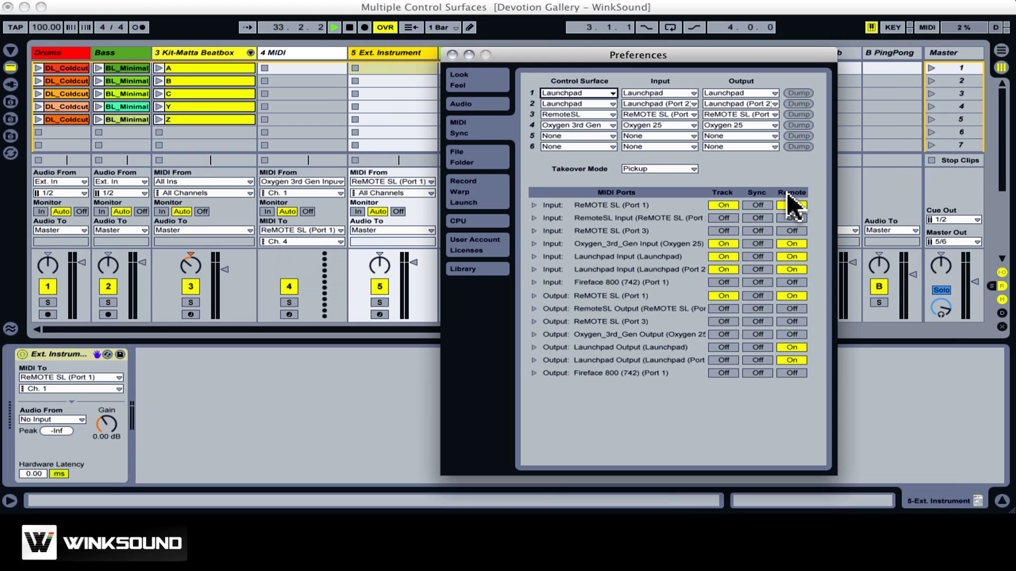
pyautogui.press('Escape')
pyautogui.click(926, 28)
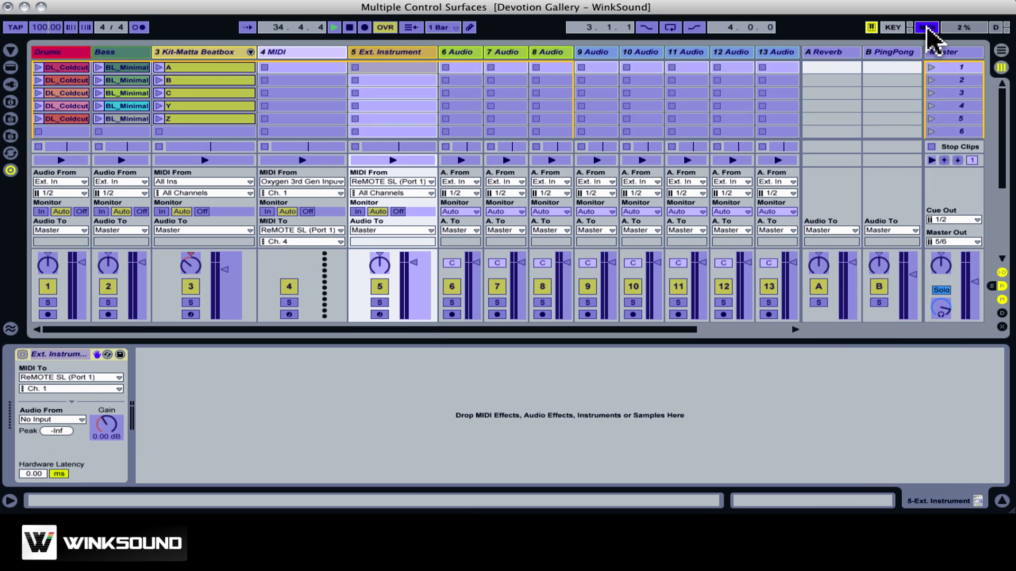
pyautogui.click(927, 27)
pyautogui.click(49, 74)
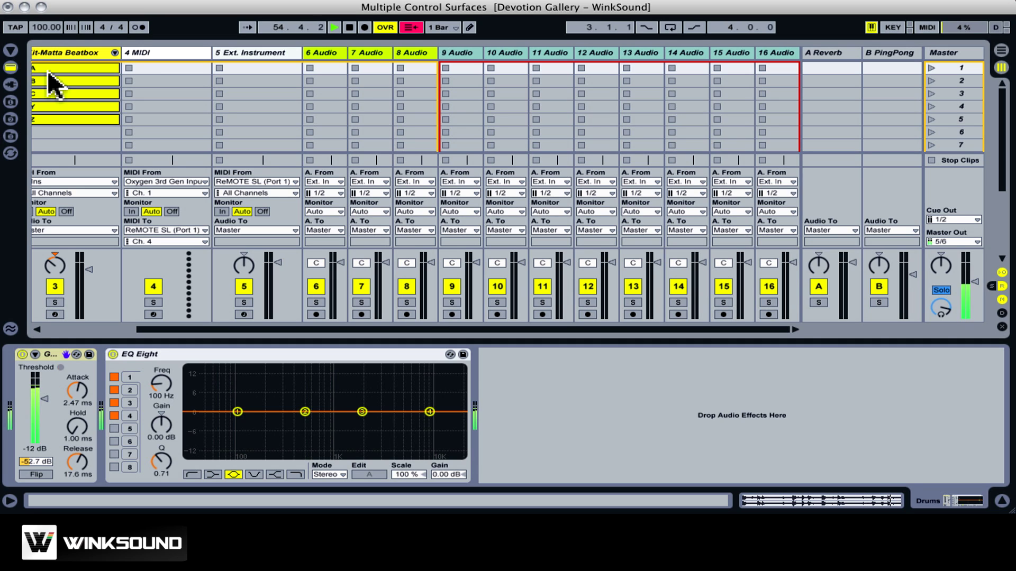
# Restart playback, give EQ Eight then Gate surface focus, and show the Master's Auto Filter
pyautogui.hscroll(-5, 74, 98)
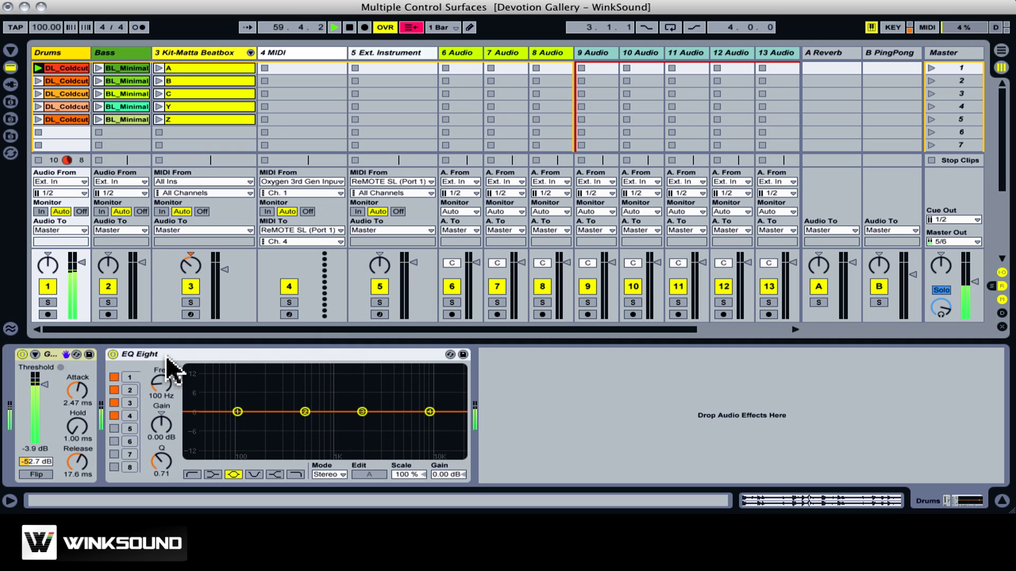
pyautogui.press('space')
pyautogui.press('space')
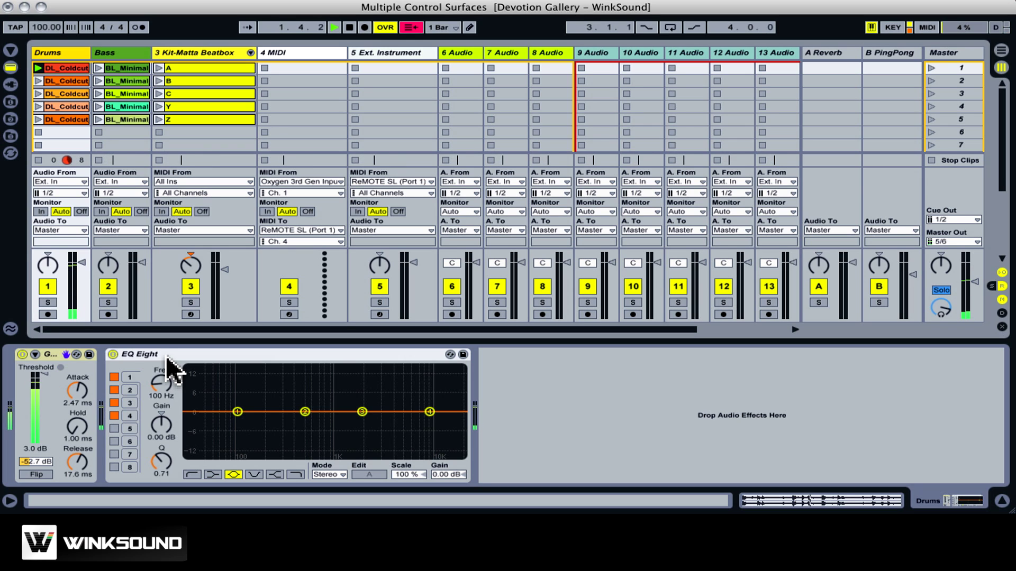
pyautogui.click(166, 354)
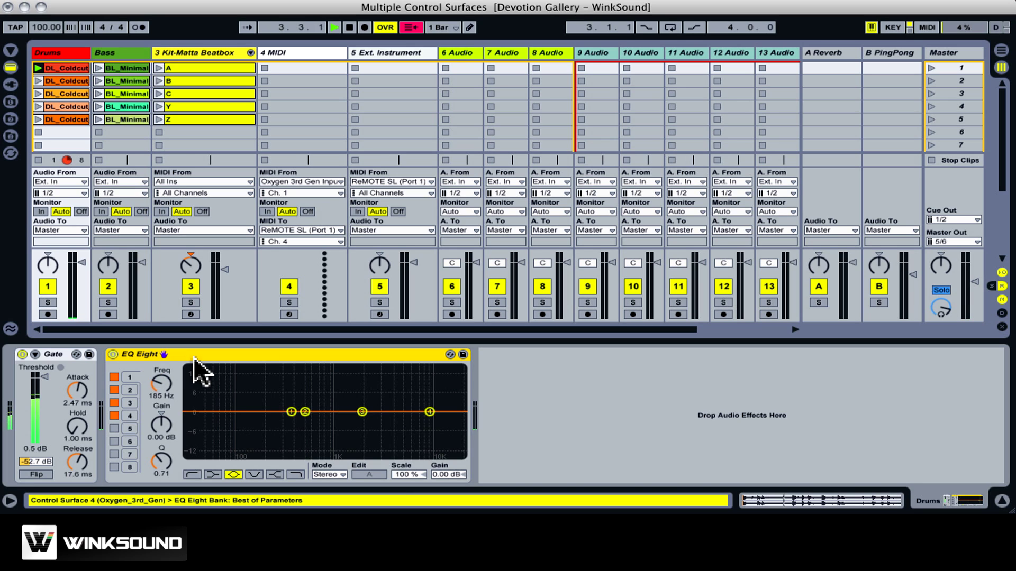
pyautogui.click(48, 353)
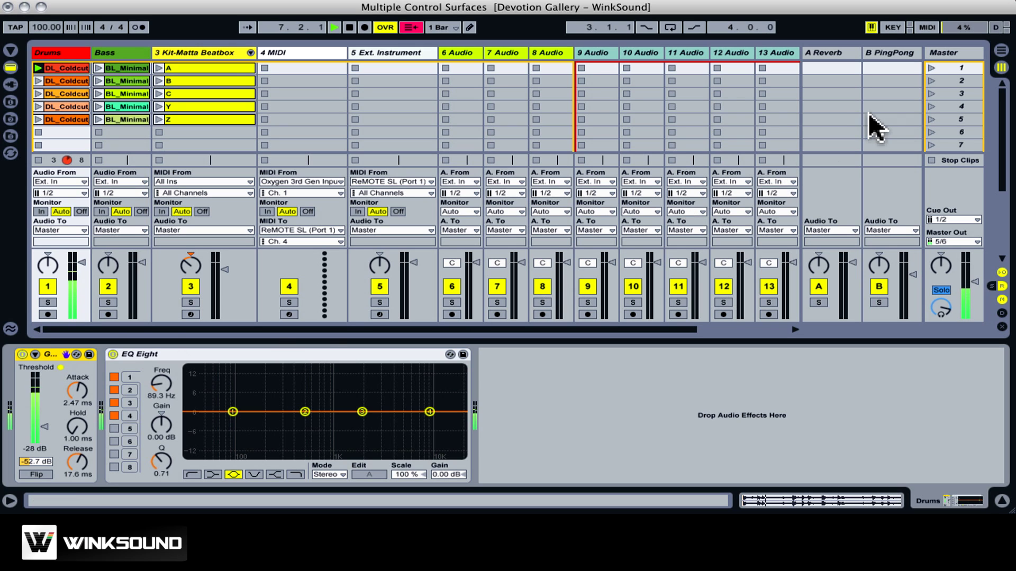
pyautogui.click(960, 53)
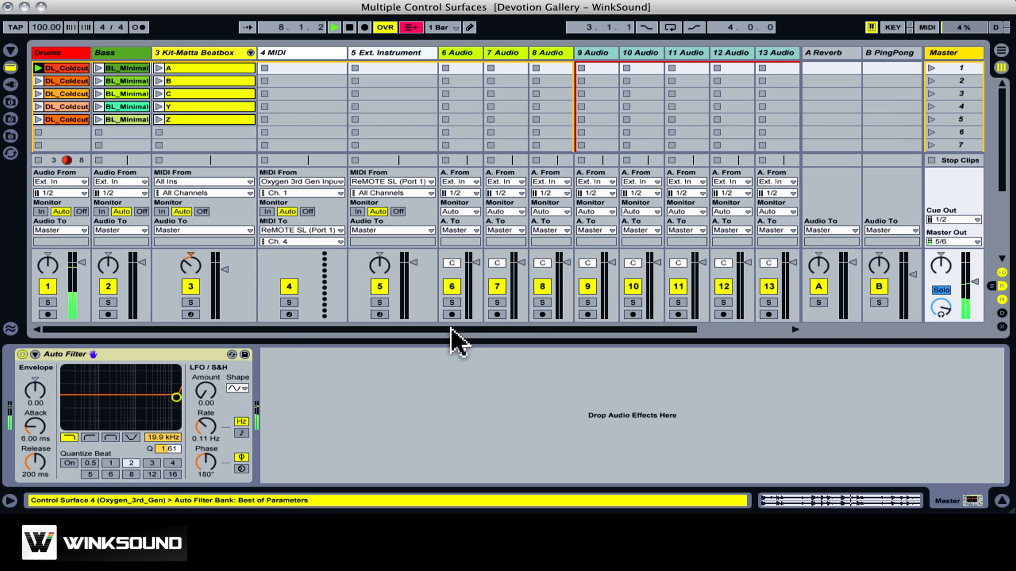
# Lock the Auto Filter to Control Surface 4 (Oxygen 3rd Gen), stop playback, and reopen Preferences
pyautogui.rightClick(168, 358)
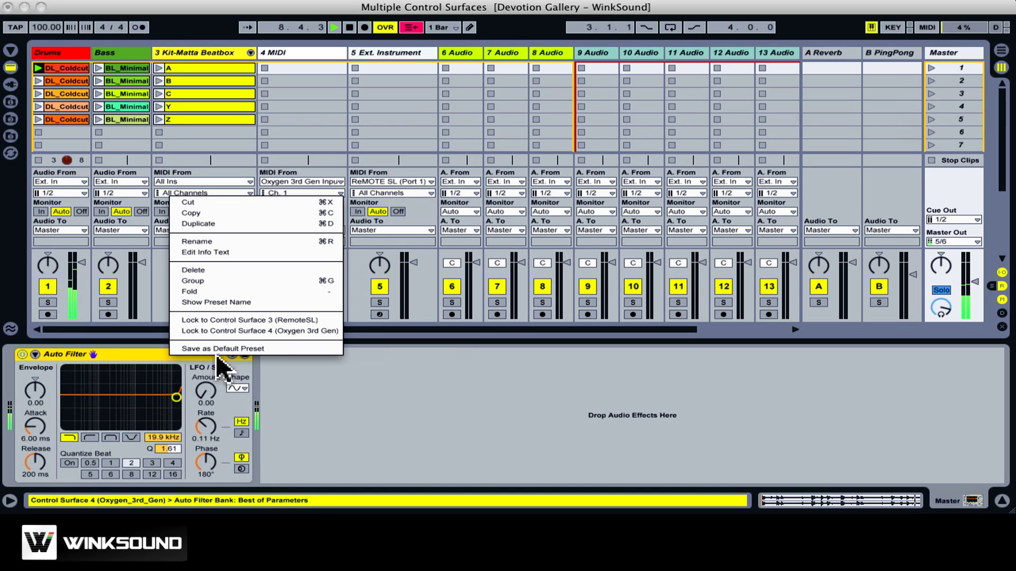
pyautogui.click(290, 330)
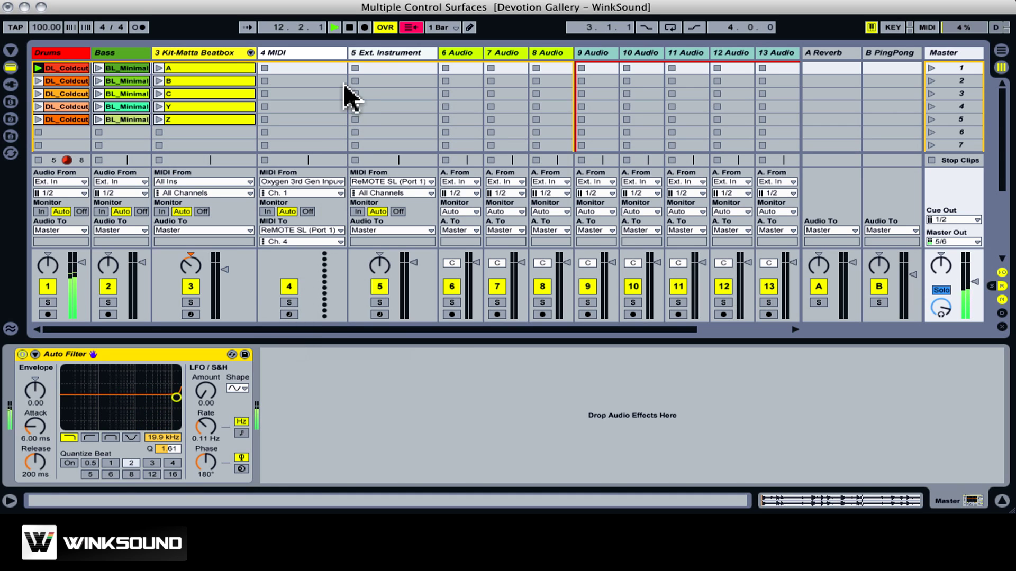
pyautogui.click(350, 28)
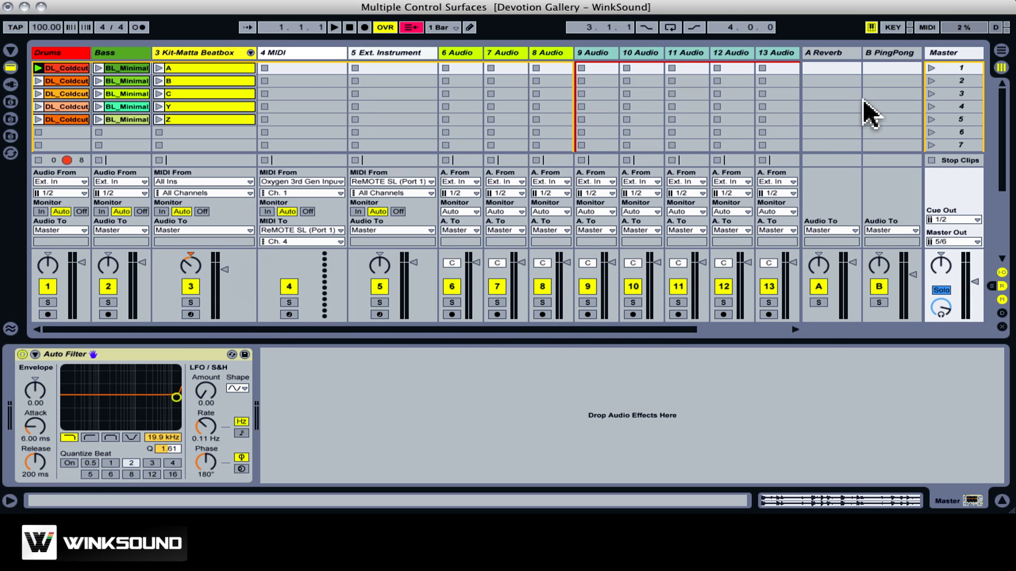
pyautogui.press('super+comma')
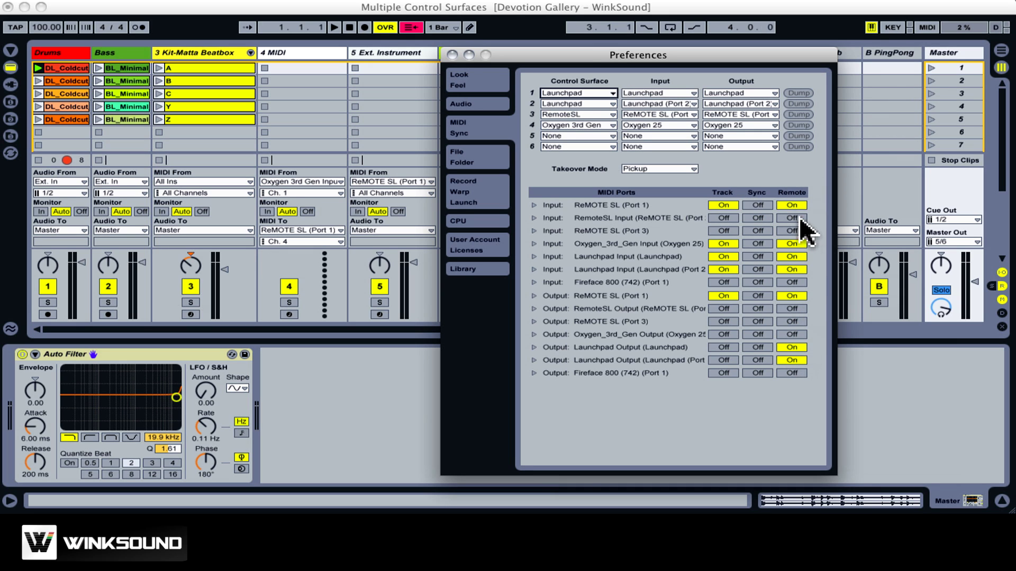
# Close Preferences, switch MIDI Map mode on, and show the empty MIDI Mappings list
pyautogui.click(923, 28)
pyautogui.click(923, 27)
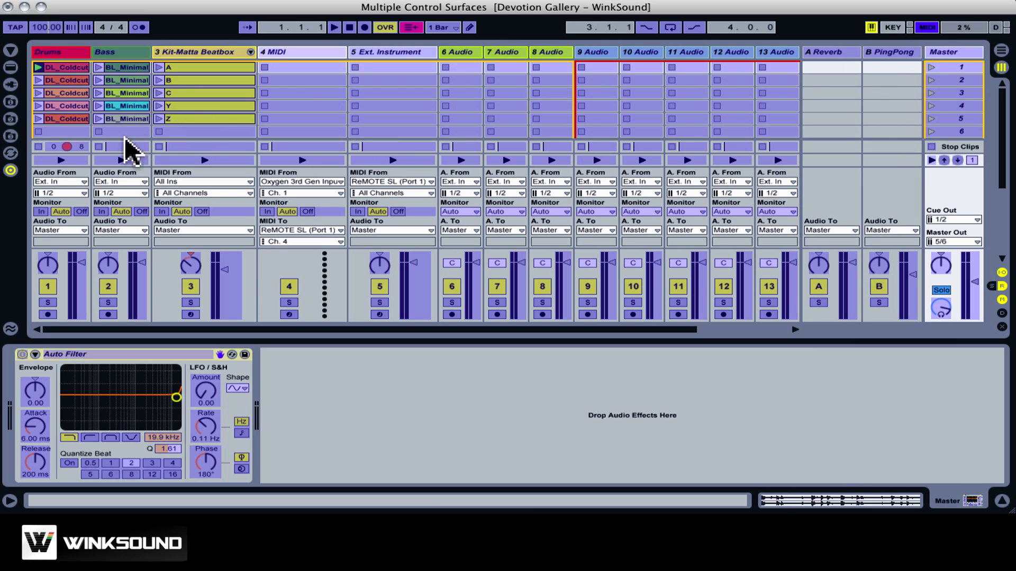
pyautogui.click(10, 171)
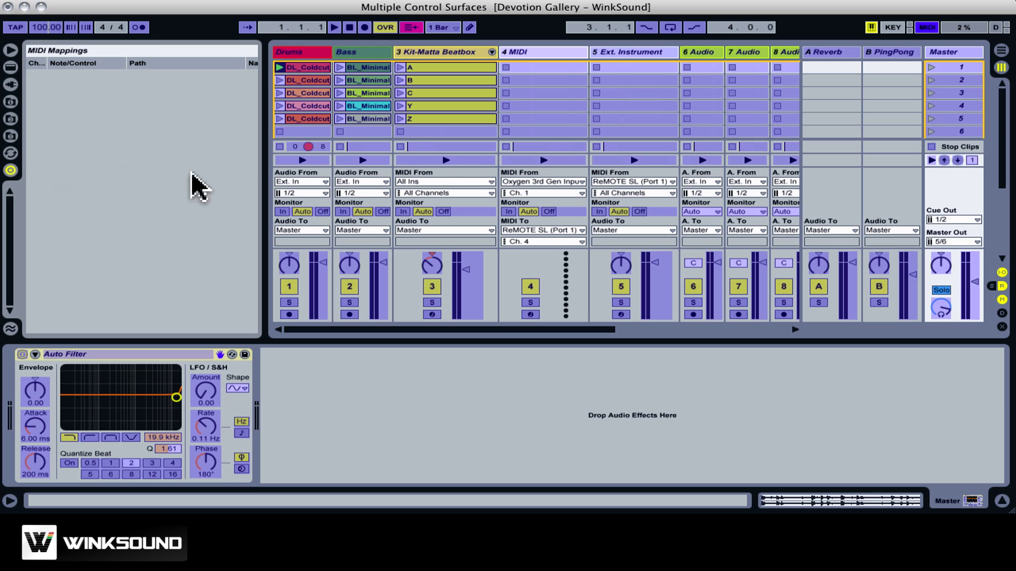
# Map Kit-Matta Beatbox clip Z to note B7 and Ext. Instrument send A to CC 24 channel 16
pyautogui.click(450, 117)
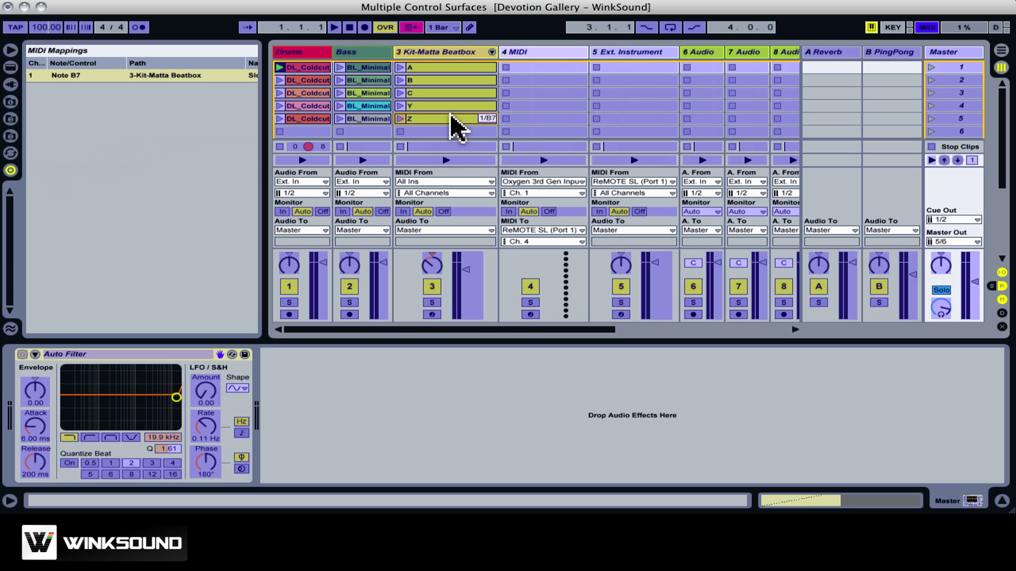
pyautogui.click(990, 285)
pyautogui.click(620, 221)
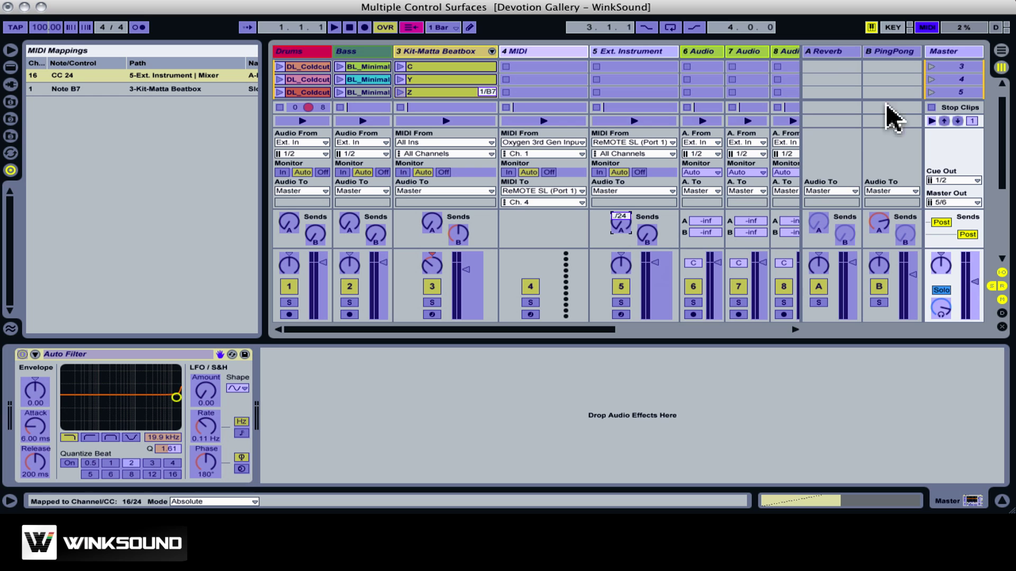
pyautogui.click(926, 27)
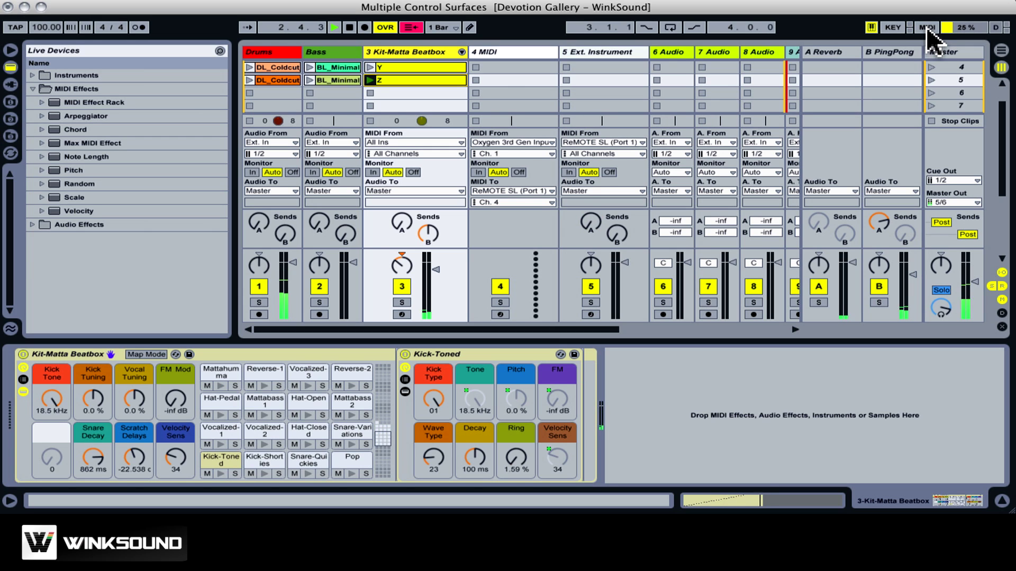
# Sweep the Master's locked Auto Filter cutoff down to 320 Hz, then show the Drums track's Gate and EQ Eight
pyautogui.click(946, 49)
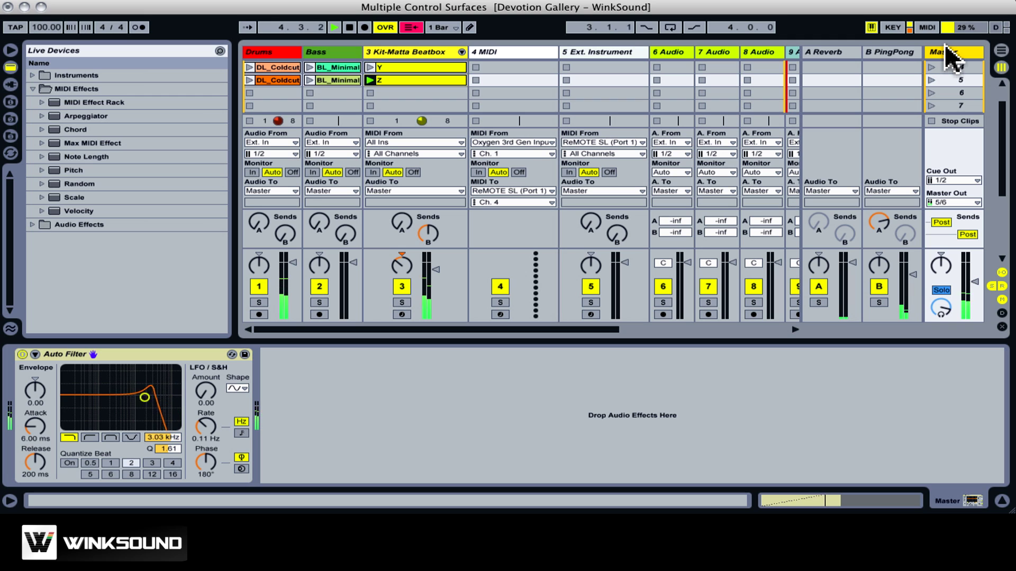
pyautogui.scroll(3, 321, 67)
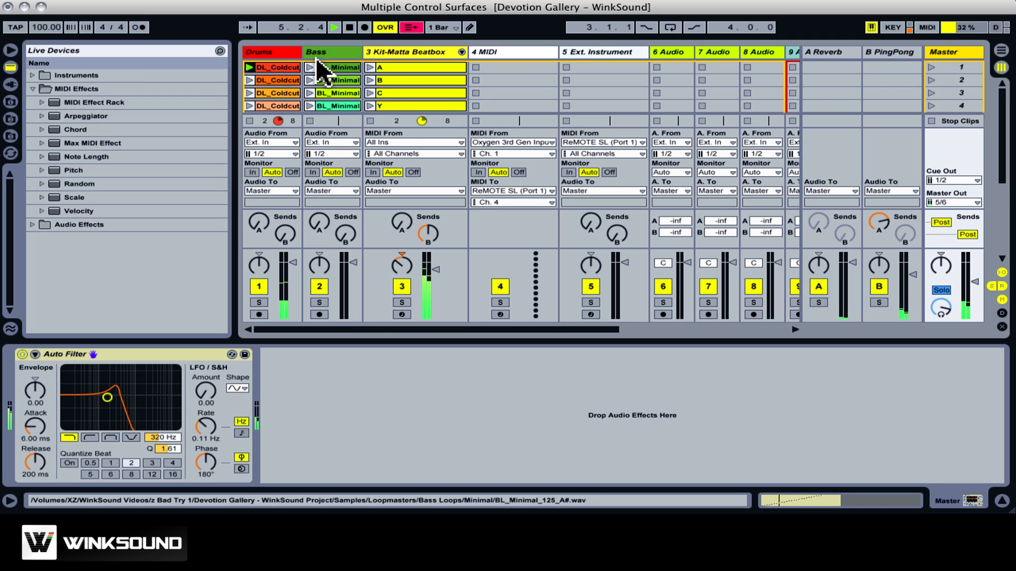
pyautogui.click(259, 53)
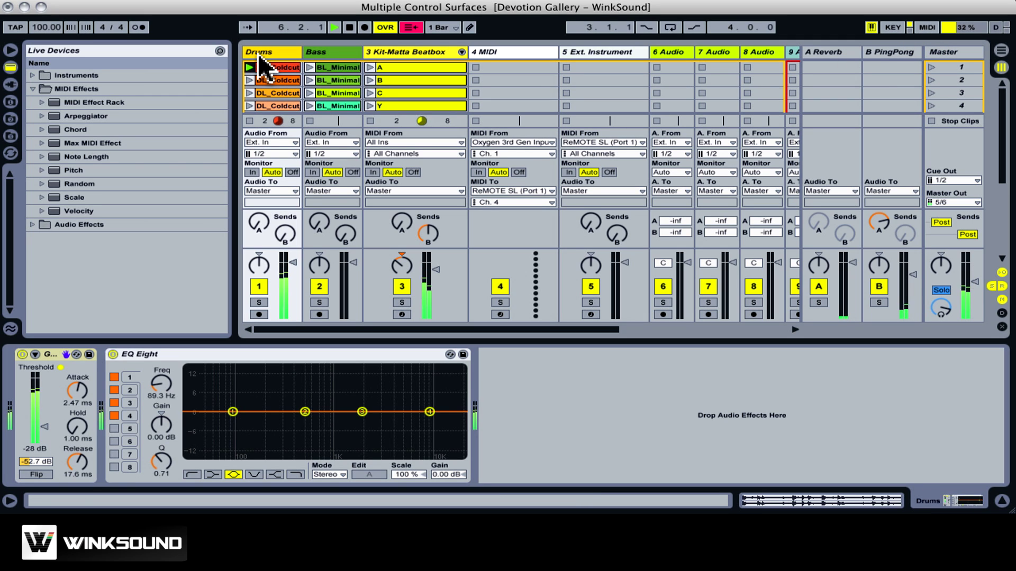